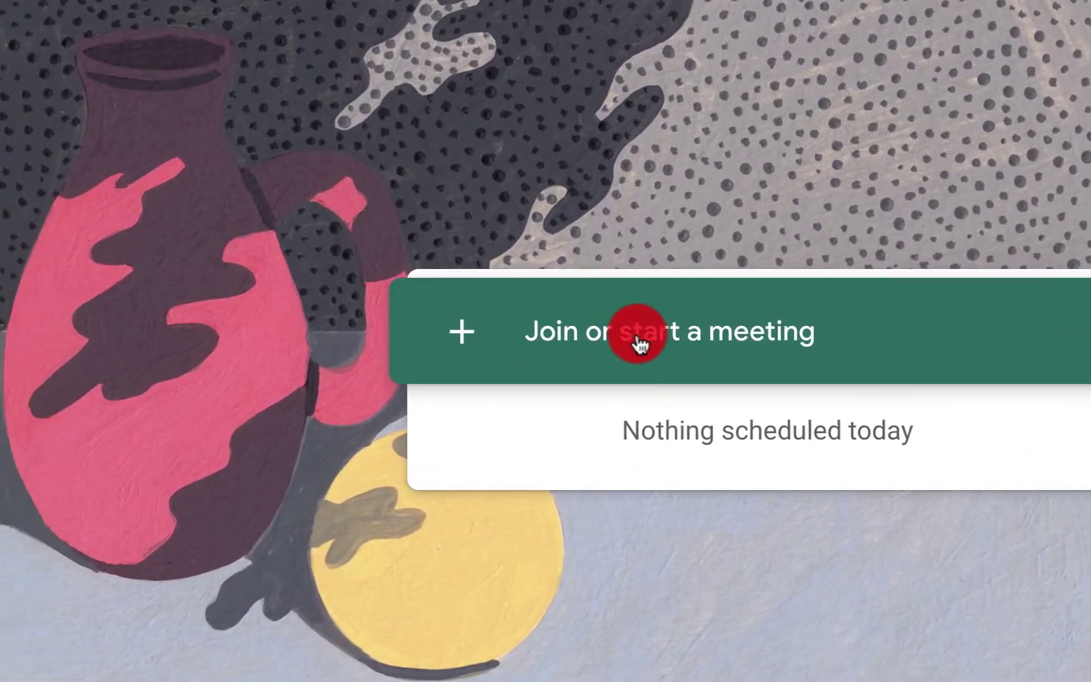
# Start a new meeting with the nickname testmeet.
pyautogui.click(773, 384)
pyautogui.write('te')
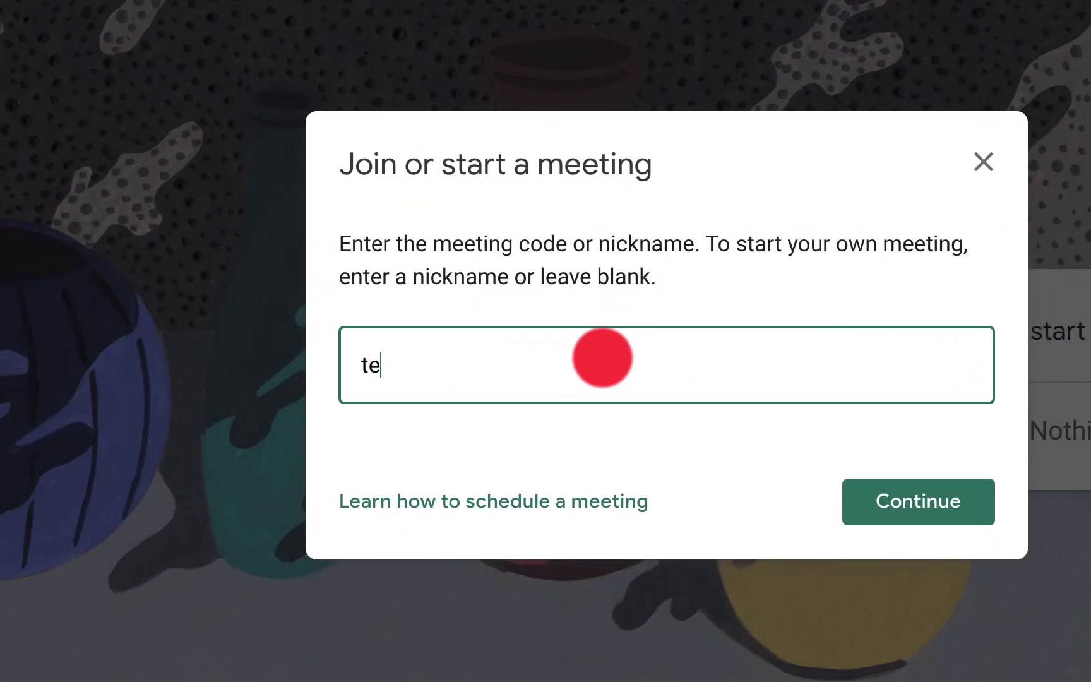
pyautogui.write('stmeet')
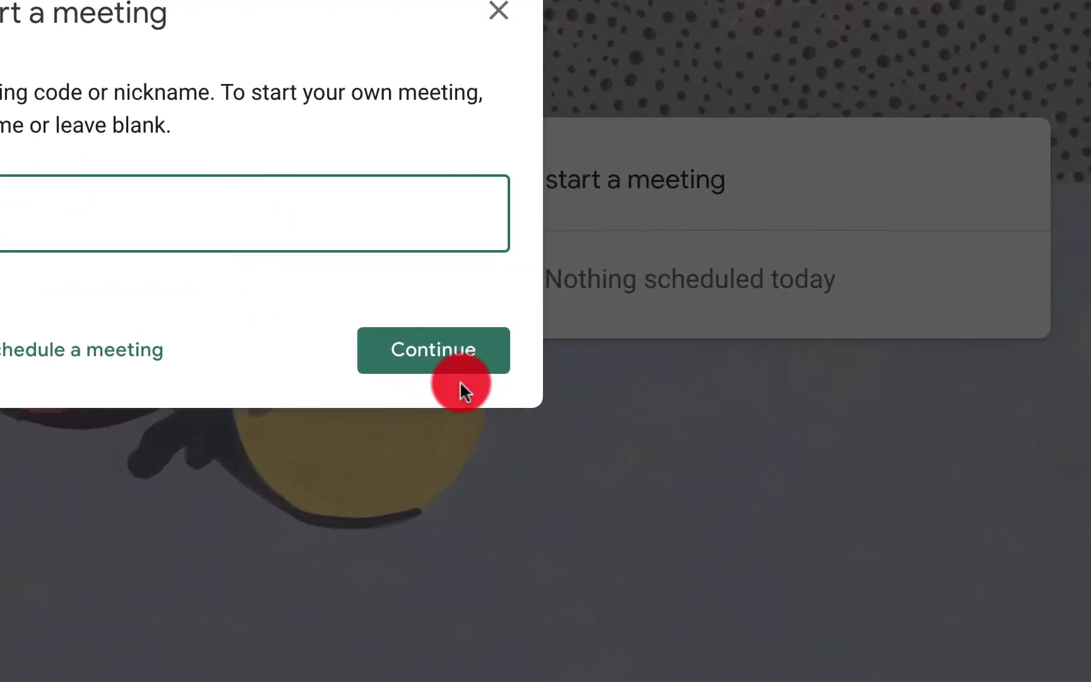
pyautogui.click(923, 517)
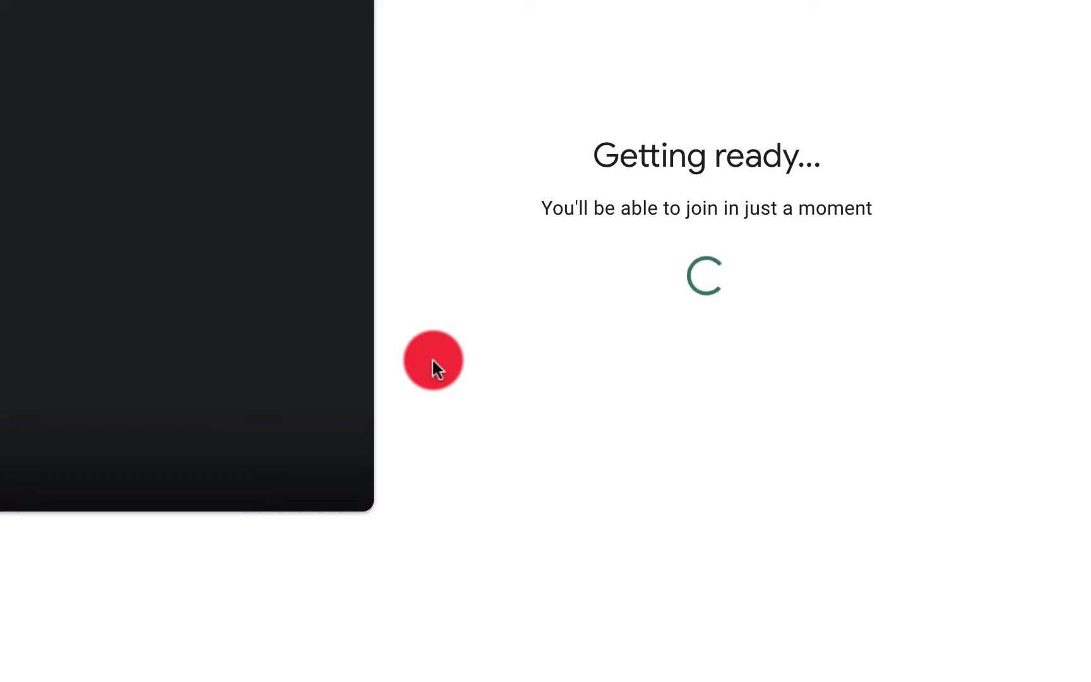
# Join the testmeet meeting with the camera off and dismiss the dialog with the joining info.
pyautogui.click(46, 451)
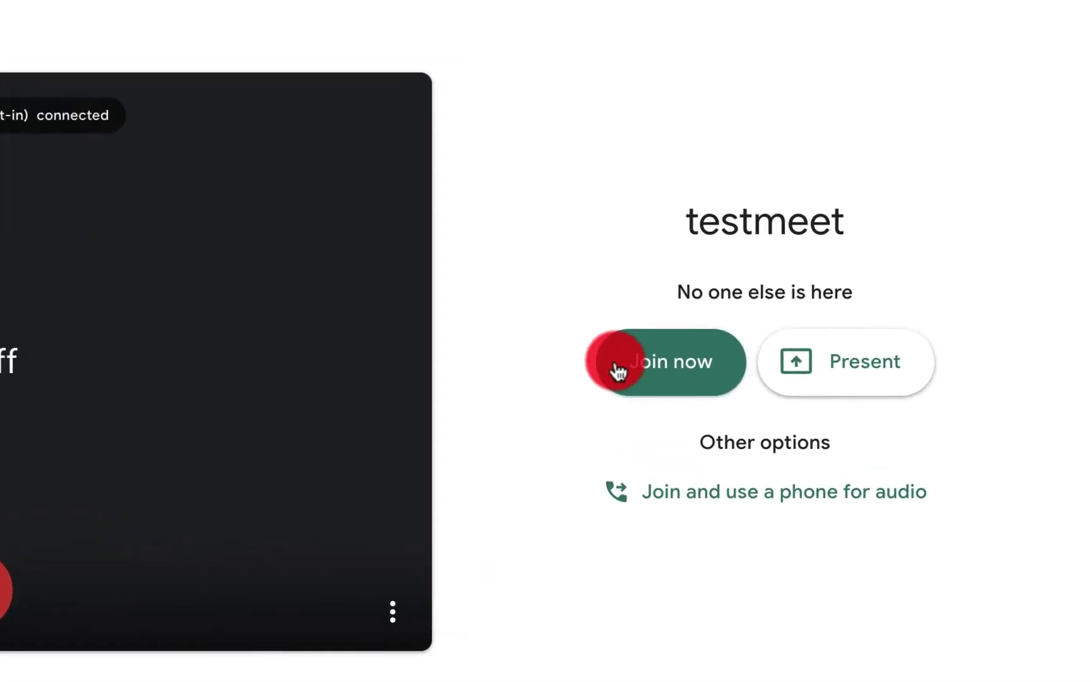
pyautogui.click(598, 370)
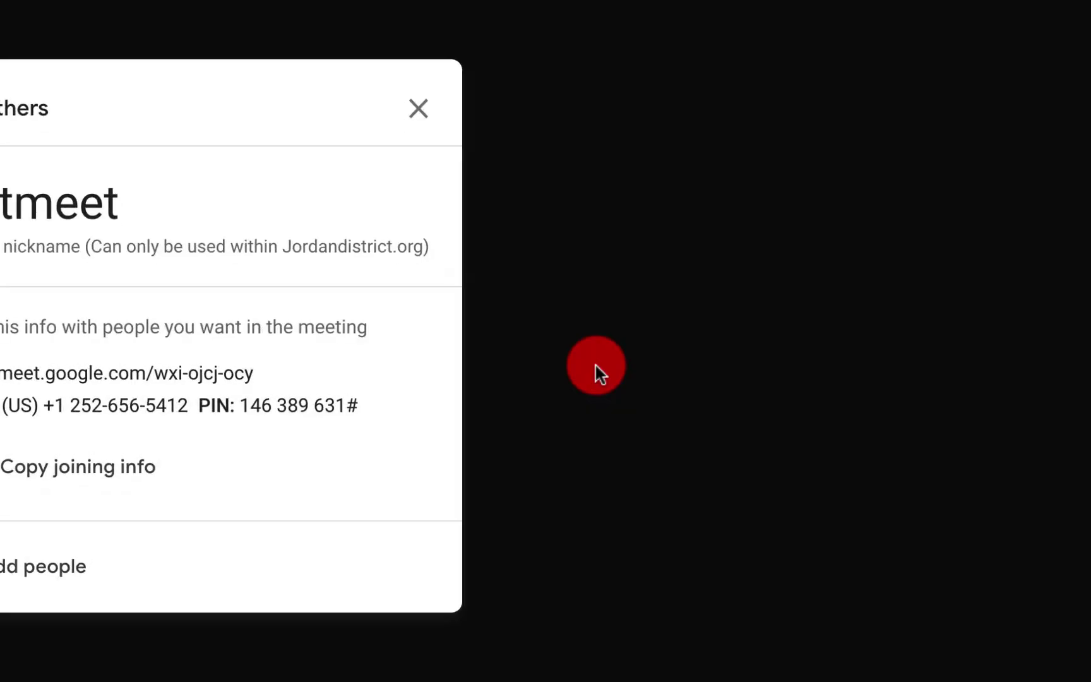
pyautogui.click(425, 104)
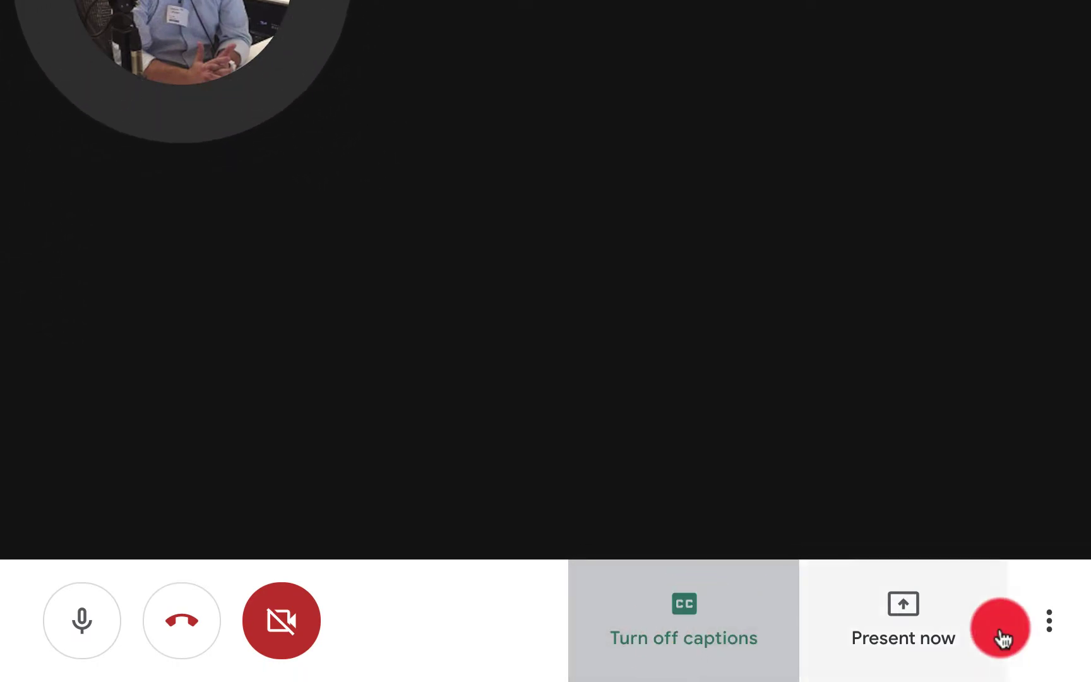
pyautogui.click(1045, 631)
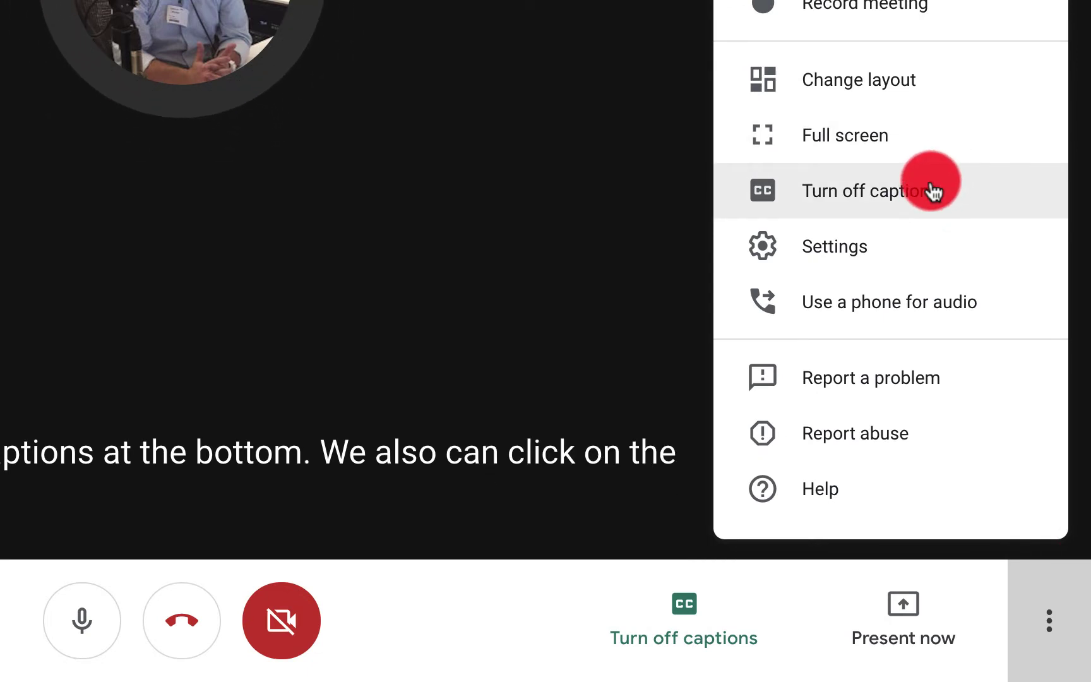
pyautogui.click(531, 192)
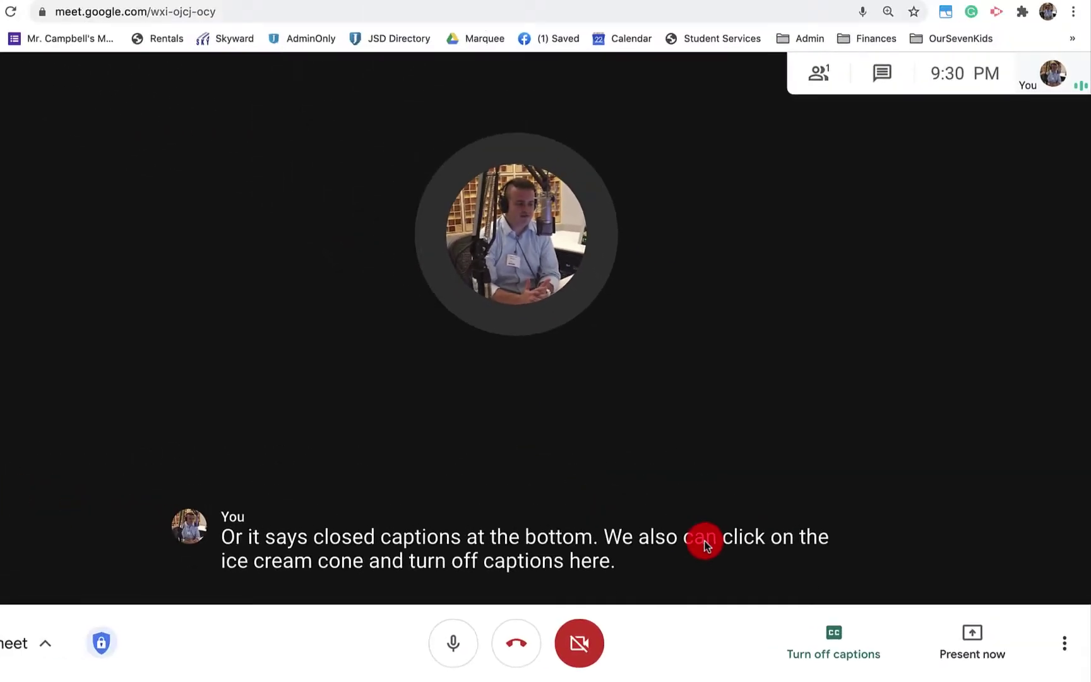
# Turn on the browser's page translation for the meeting page and translate it with its live captions into Spanish.
pyautogui.rightClick(481, 463)
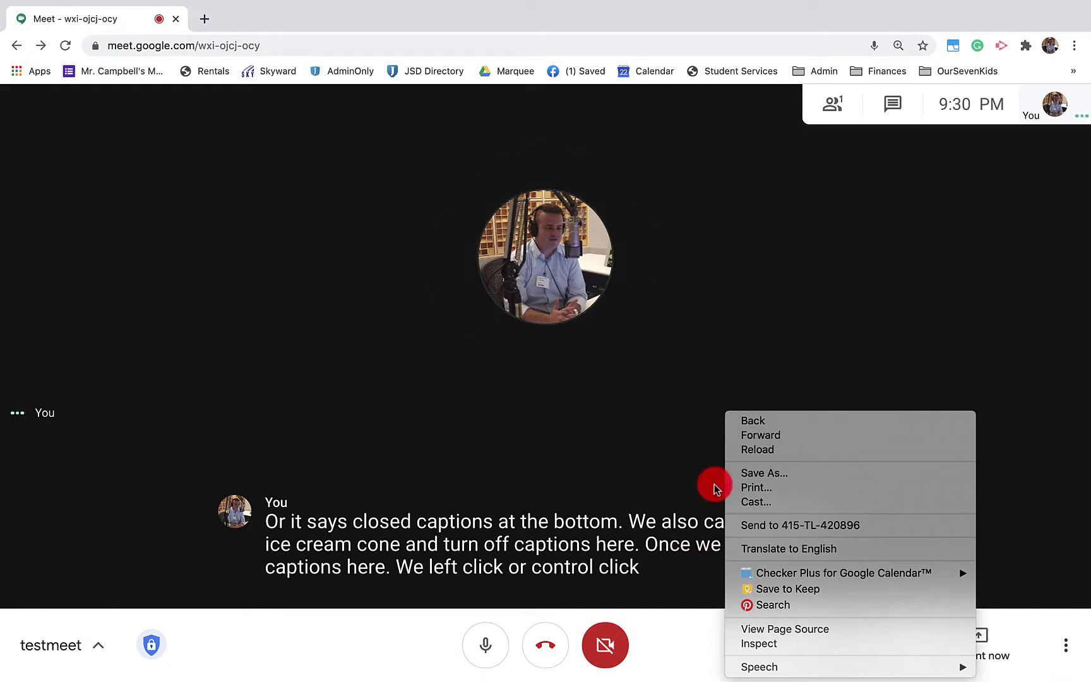
pyautogui.click(801, 551)
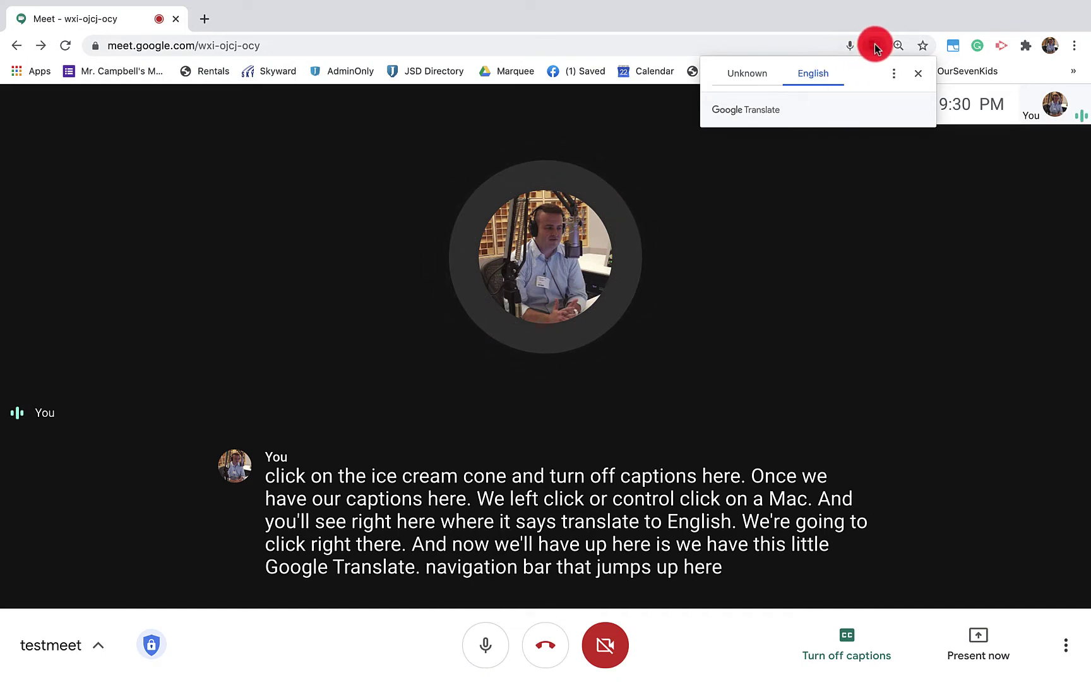
pyautogui.click(894, 73)
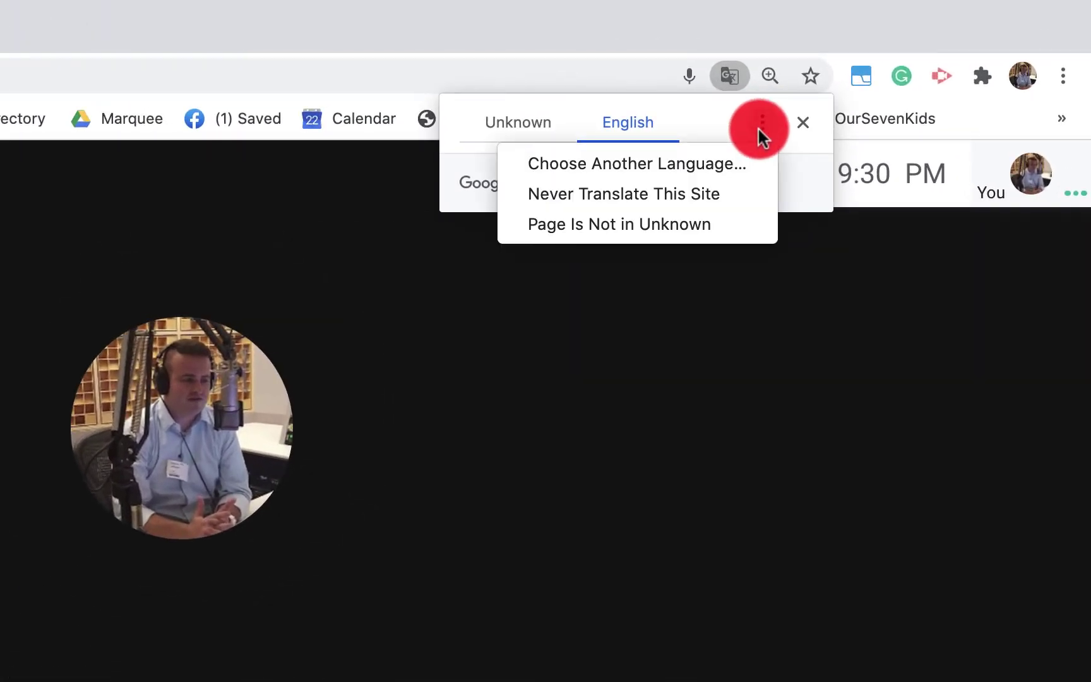
pyautogui.click(718, 170)
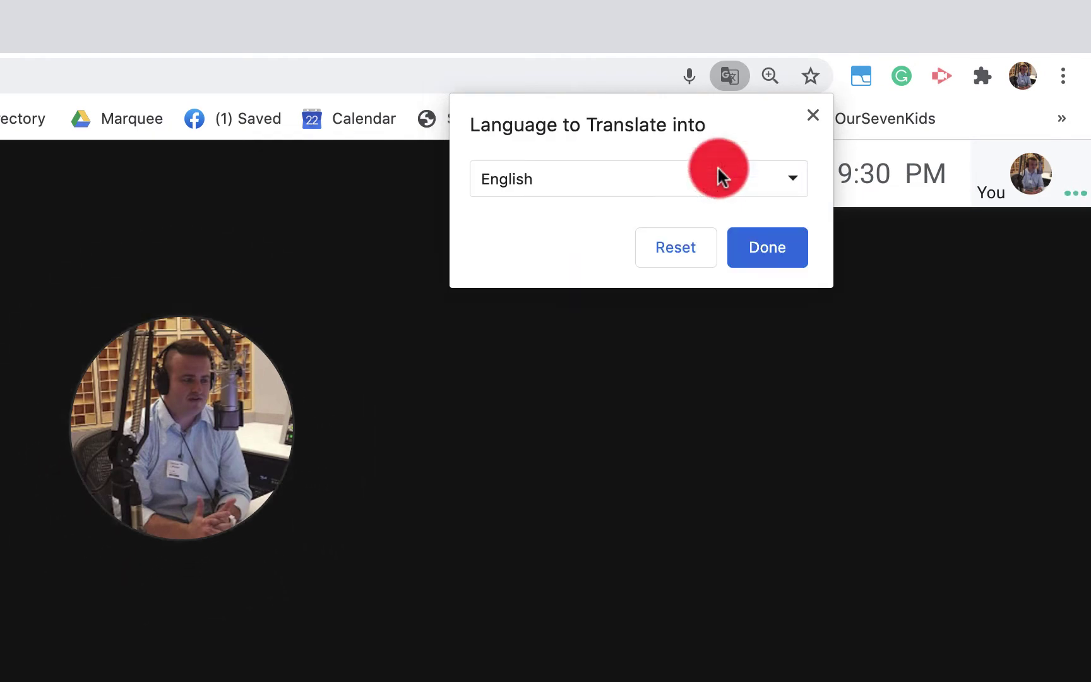
pyautogui.click(781, 177)
pyautogui.scroll(-20, 427, 431)
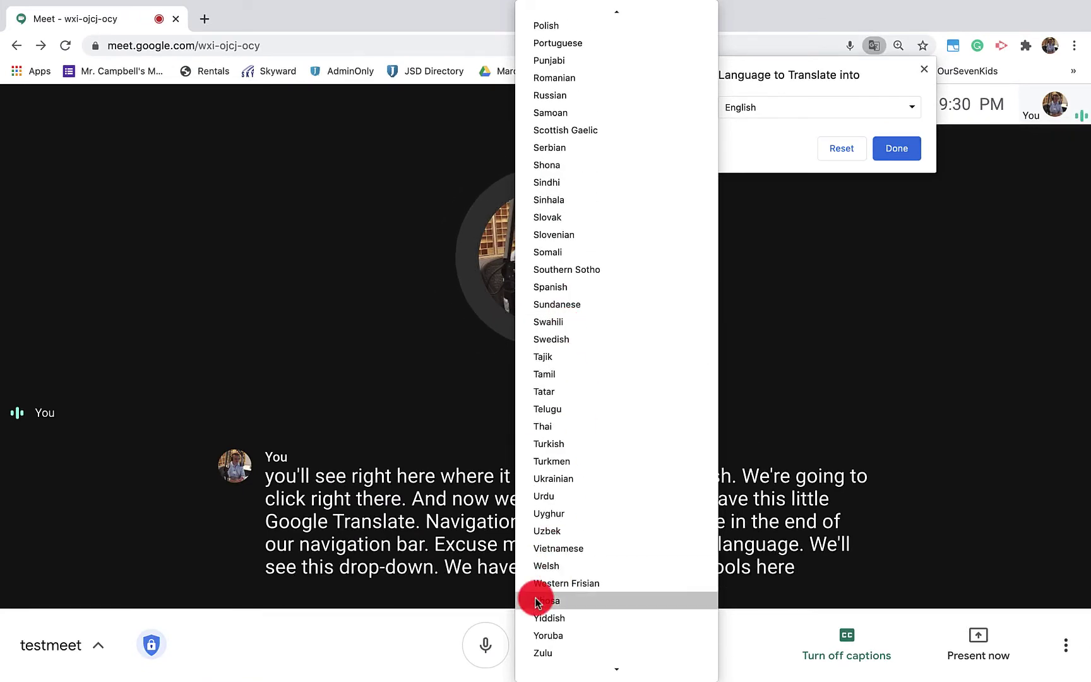
pyautogui.scroll(3, 535, 603)
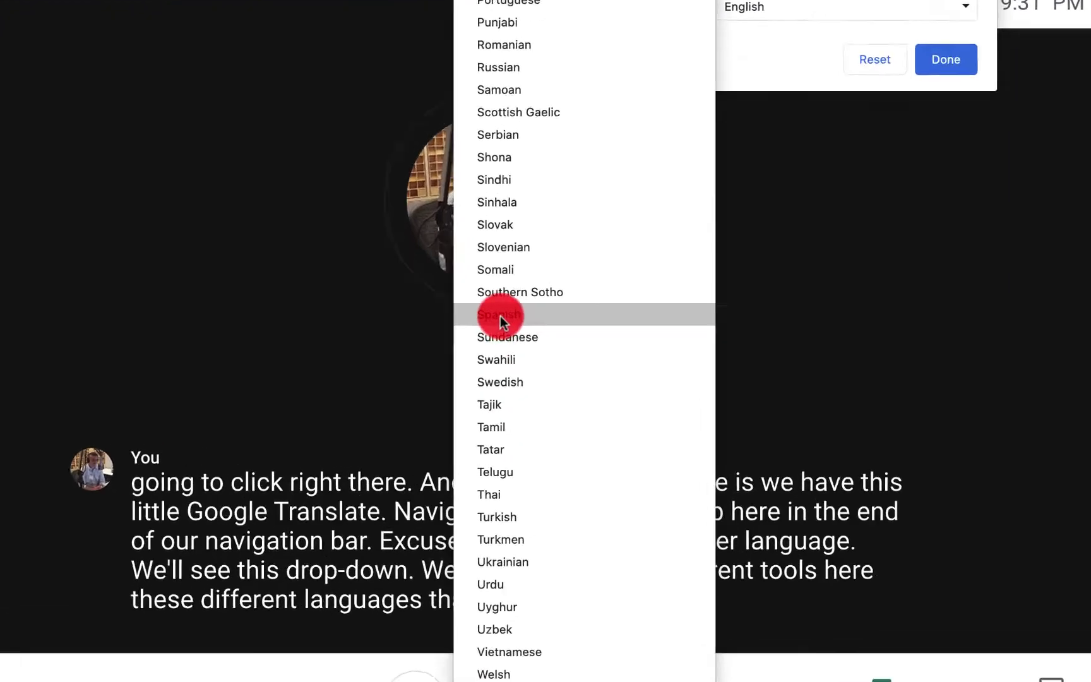
pyautogui.click(500, 315)
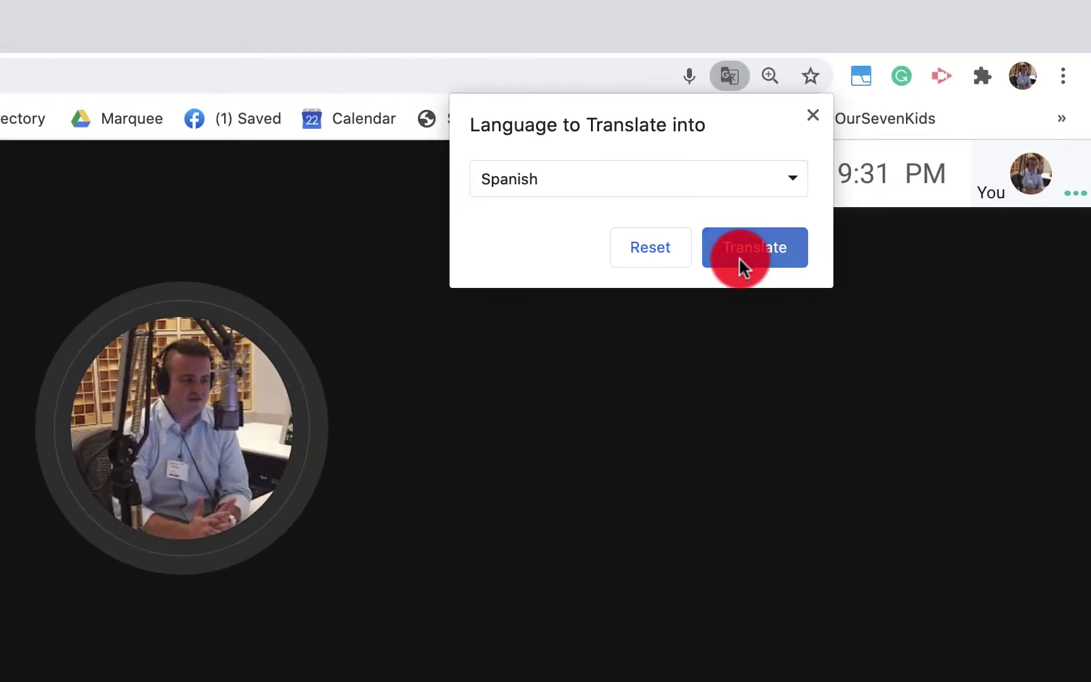
pyautogui.click(740, 259)
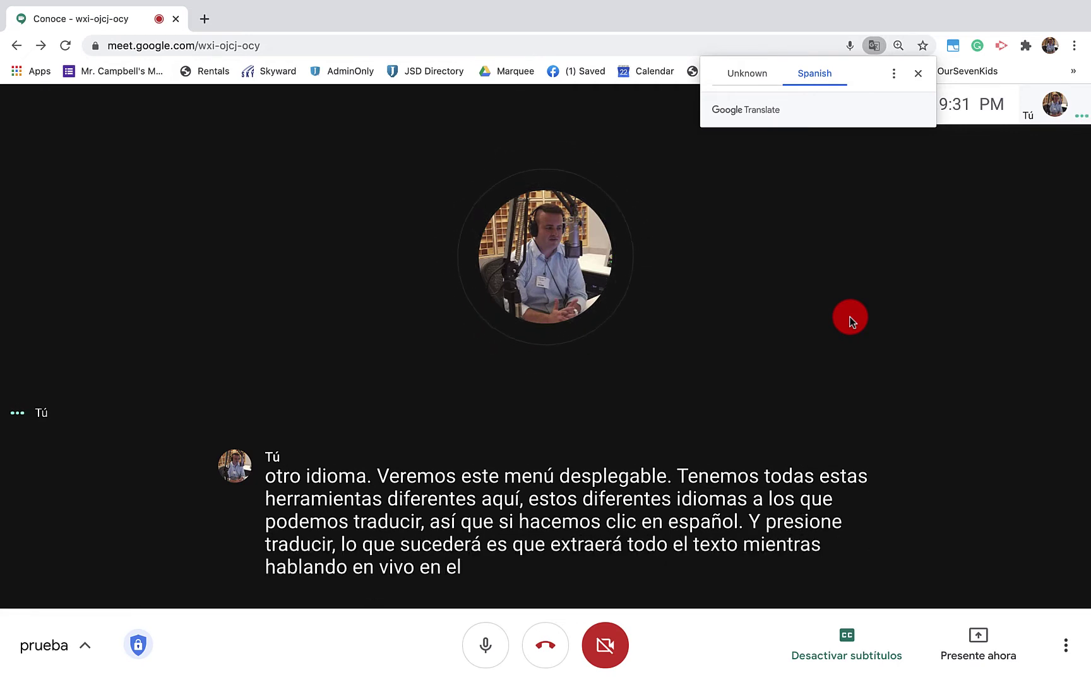
# Change the translation language of the meeting page and its captions to French.
pyautogui.click(893, 75)
pyautogui.click(853, 98)
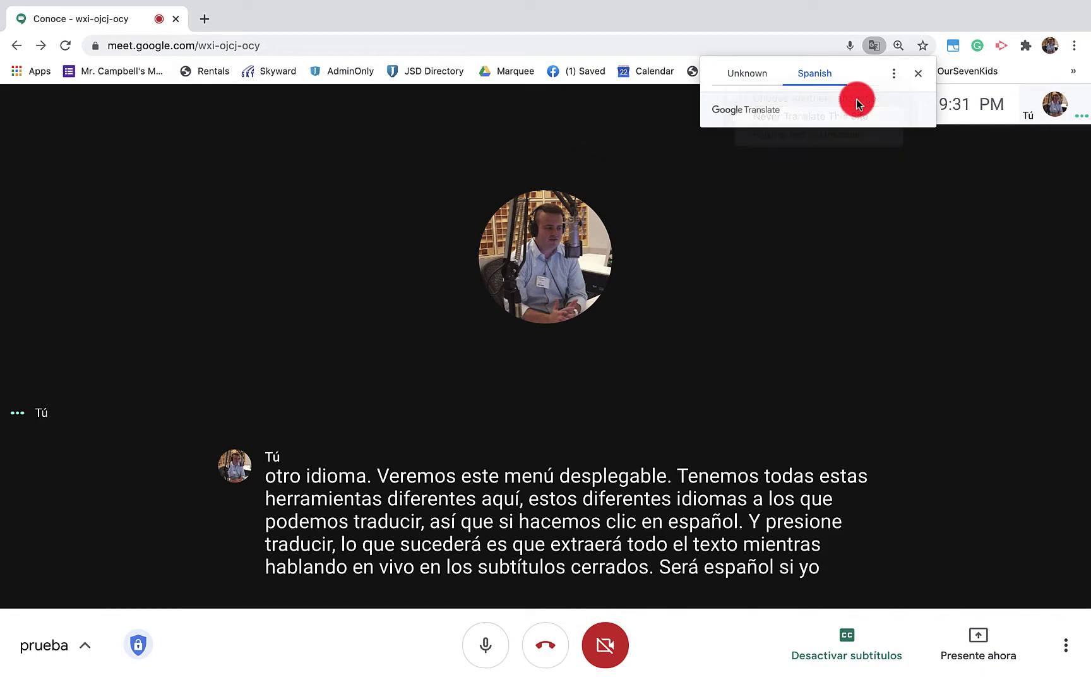
pyautogui.click(853, 106)
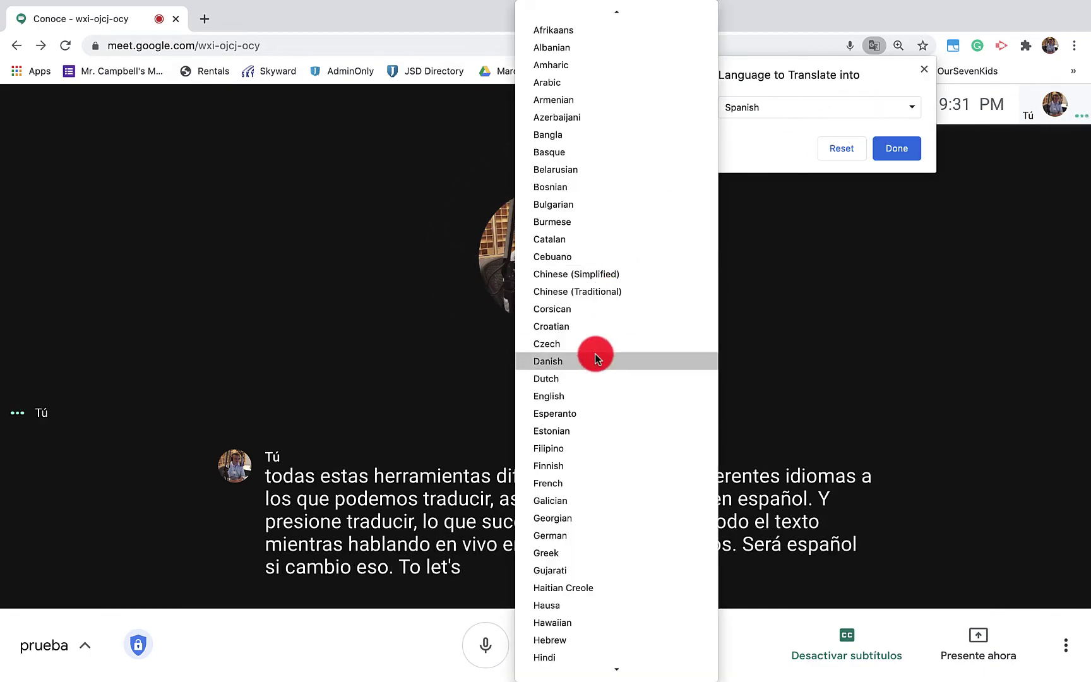
pyautogui.click(563, 483)
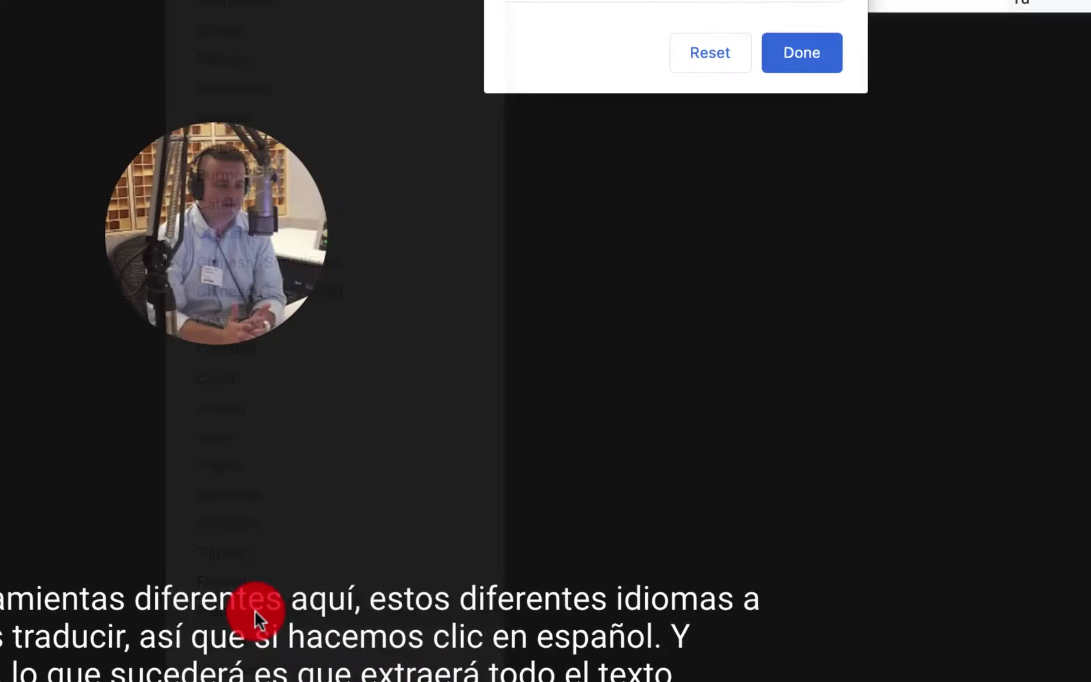
pyautogui.click(801, 52)
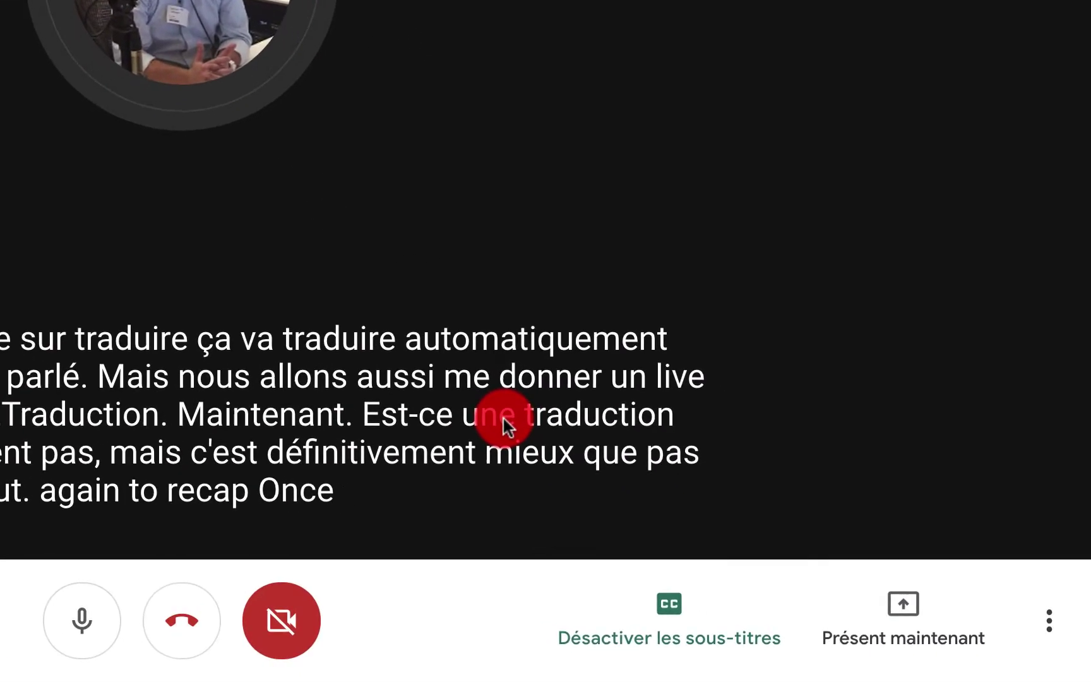
# Reopen the page translation options and translate the meeting page and its captions into Dutch.
pyautogui.rightClick(739, 529)
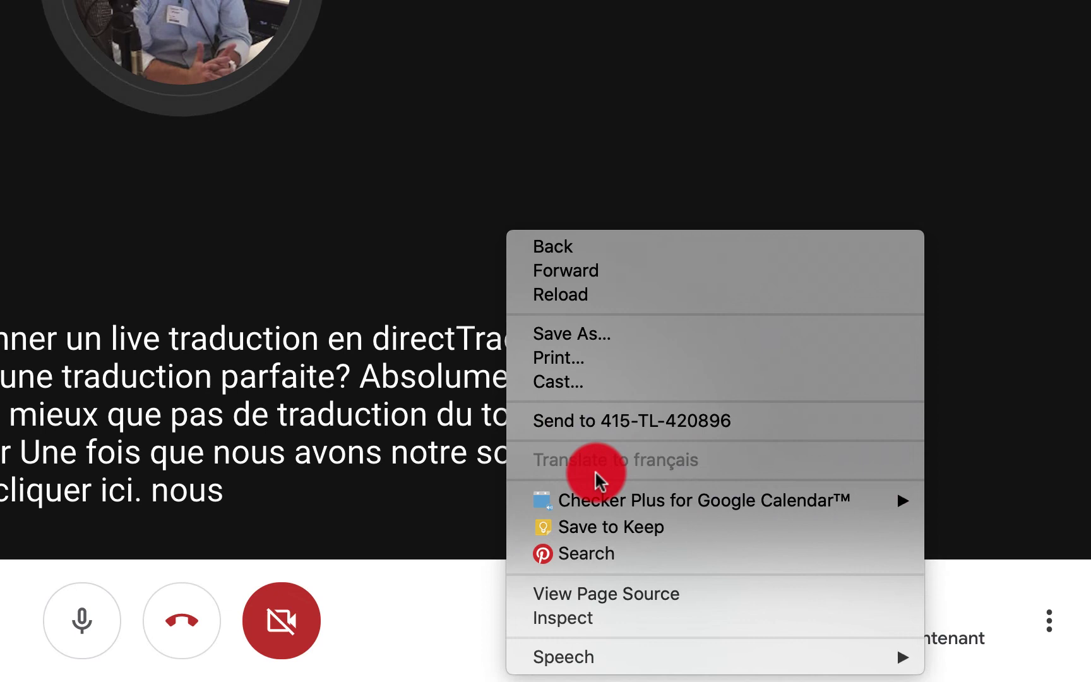
pyautogui.click(555, 72)
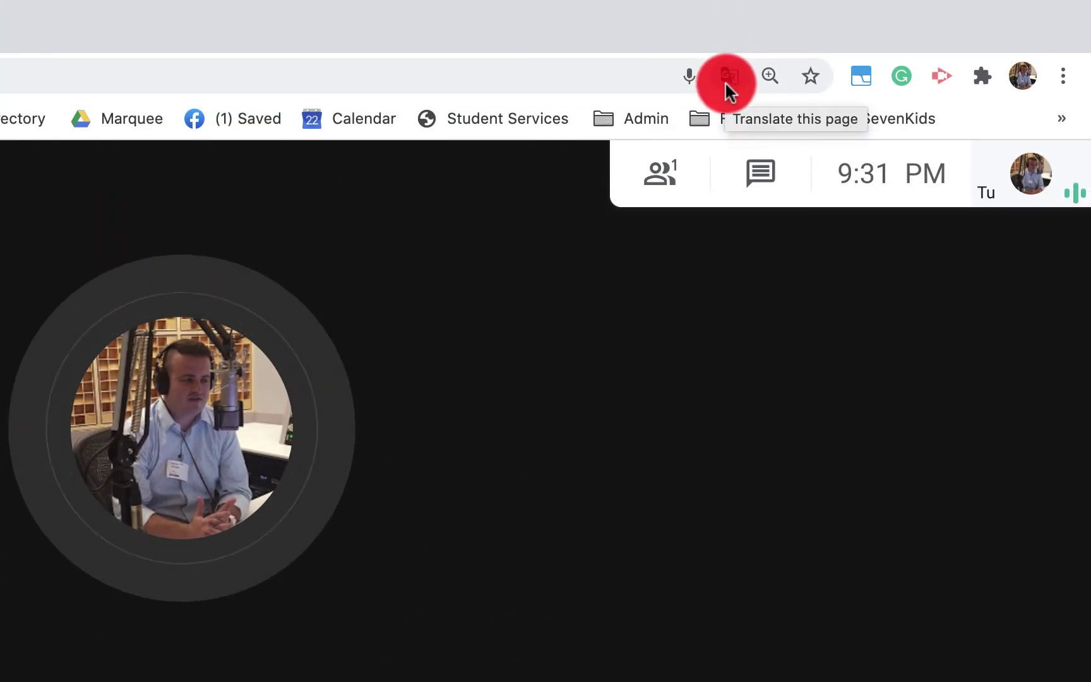
pyautogui.click(727, 76)
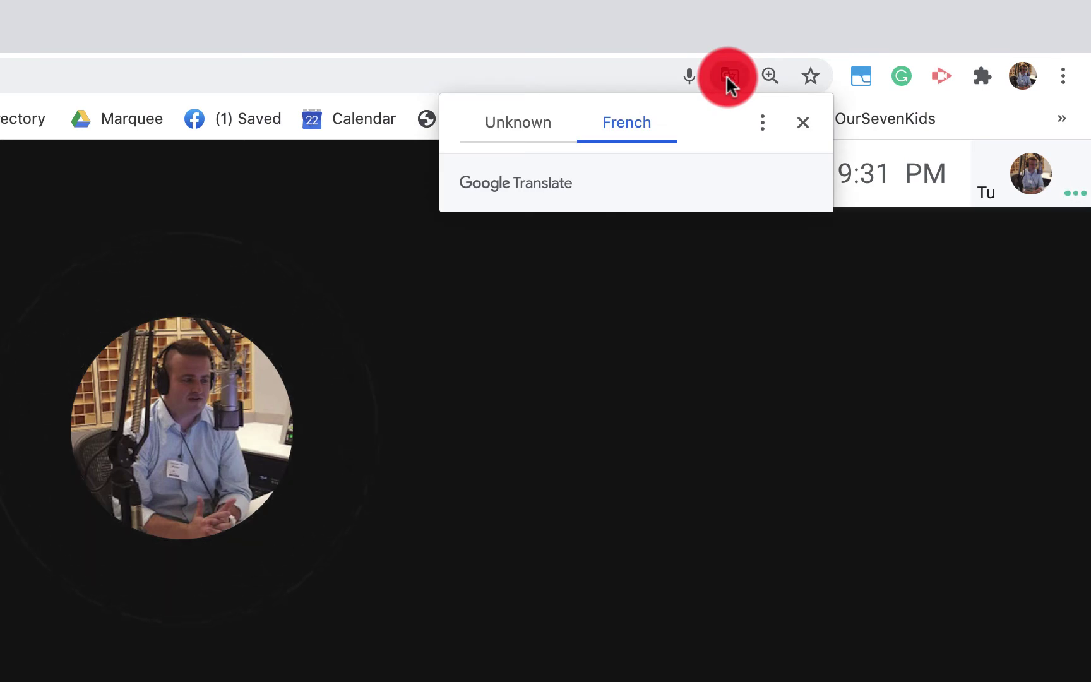
pyautogui.click(762, 124)
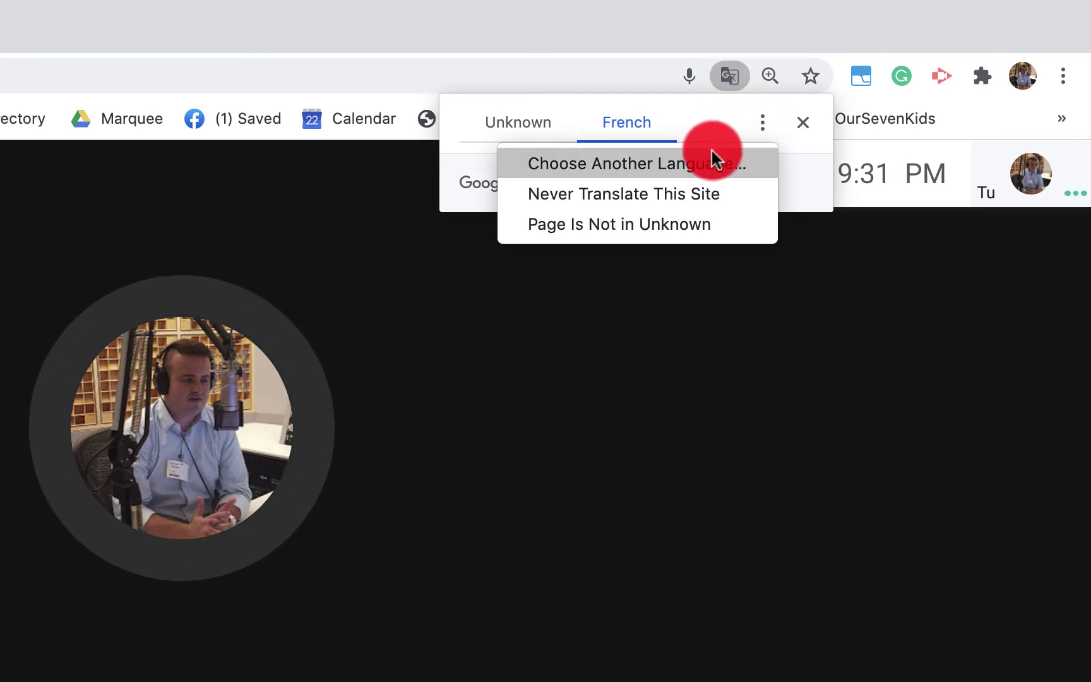
pyautogui.click(703, 167)
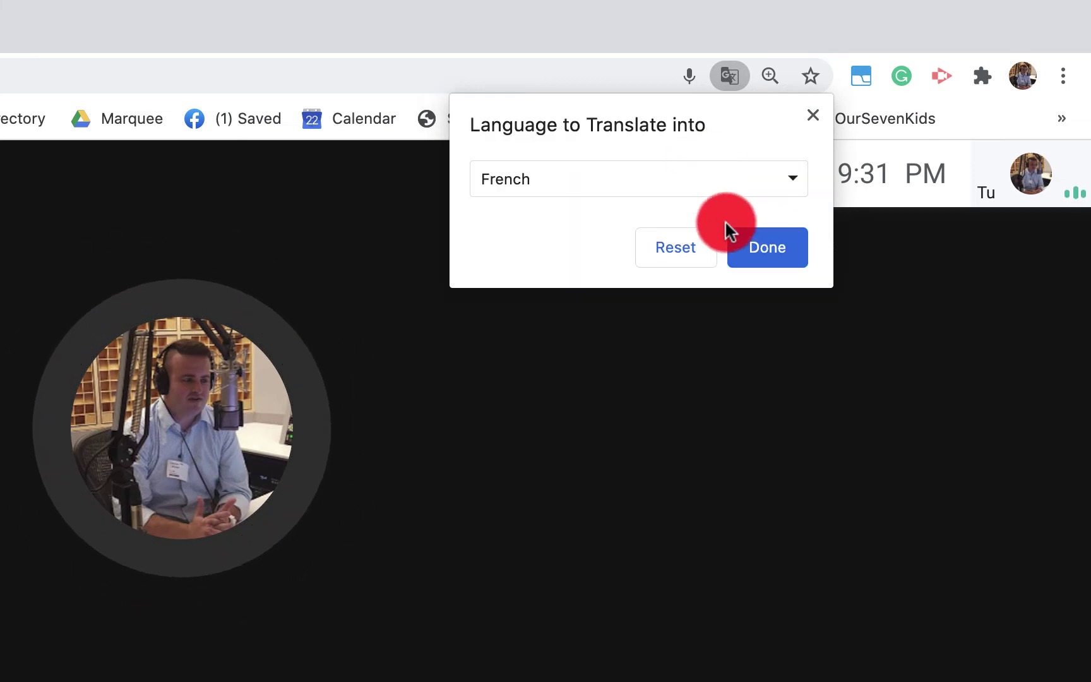
pyautogui.click(743, 179)
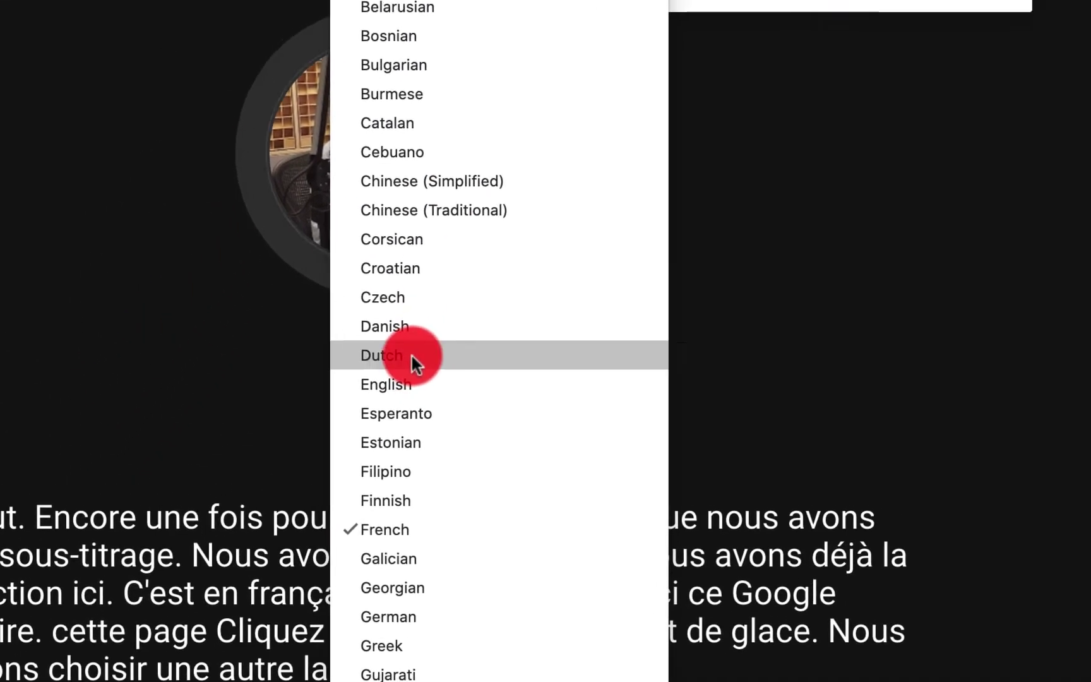
pyautogui.click(456, 325)
pyautogui.click(755, 142)
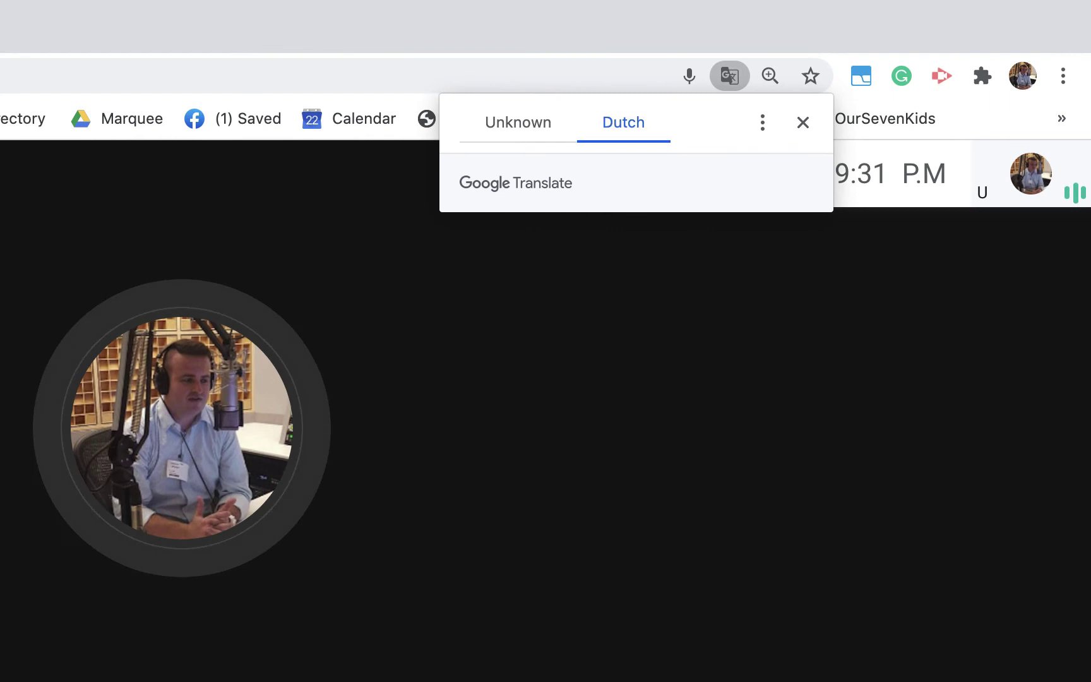